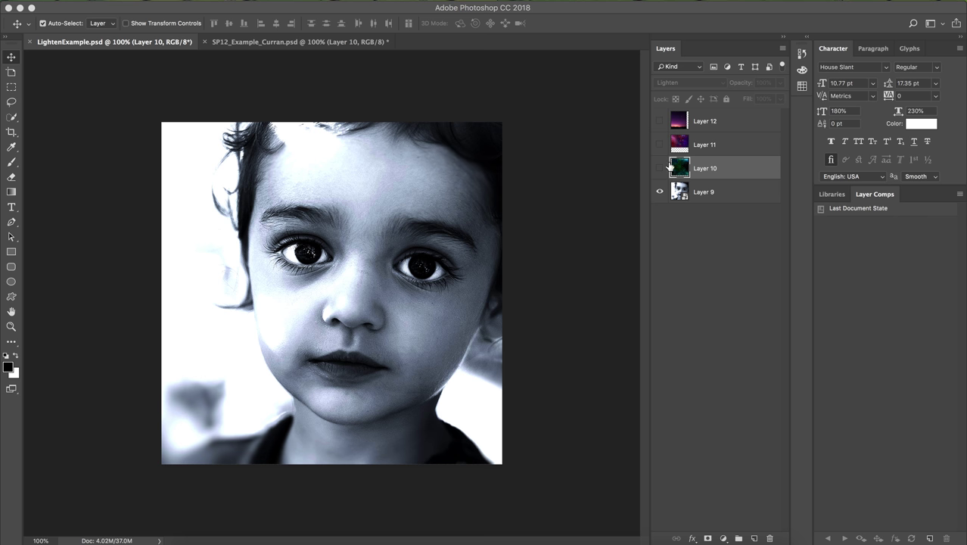
Step: Show Layers 10, 11 and 12 and set the blend mode of all three to Normal
{"action": "left_click", "coordinate": [659, 168]}
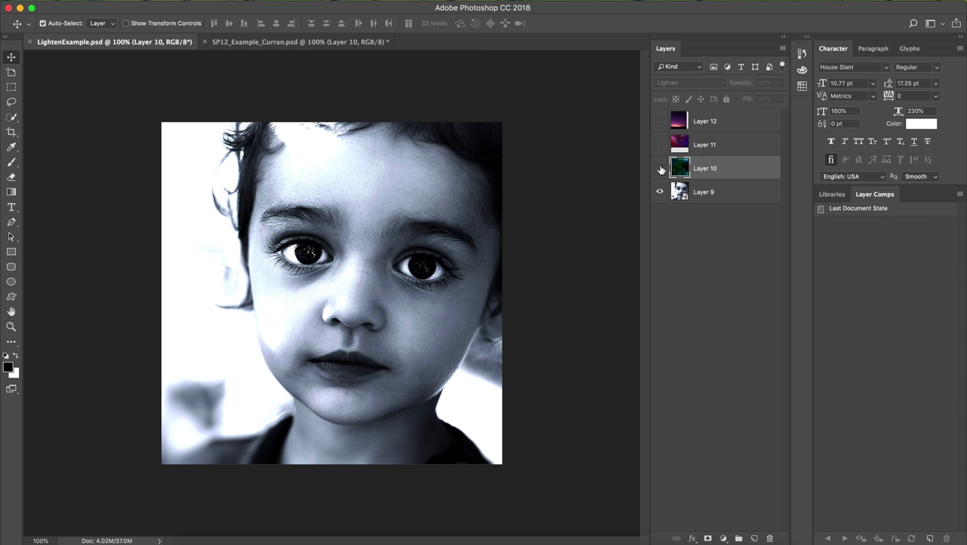
{"action": "left_click", "coordinate": [659, 143]}
{"action": "left_click", "coordinate": [659, 121]}
{"action": "left_click", "coordinate": [714, 121]}
{"action": "left_click", "coordinate": [715, 168], "text": "shift"}
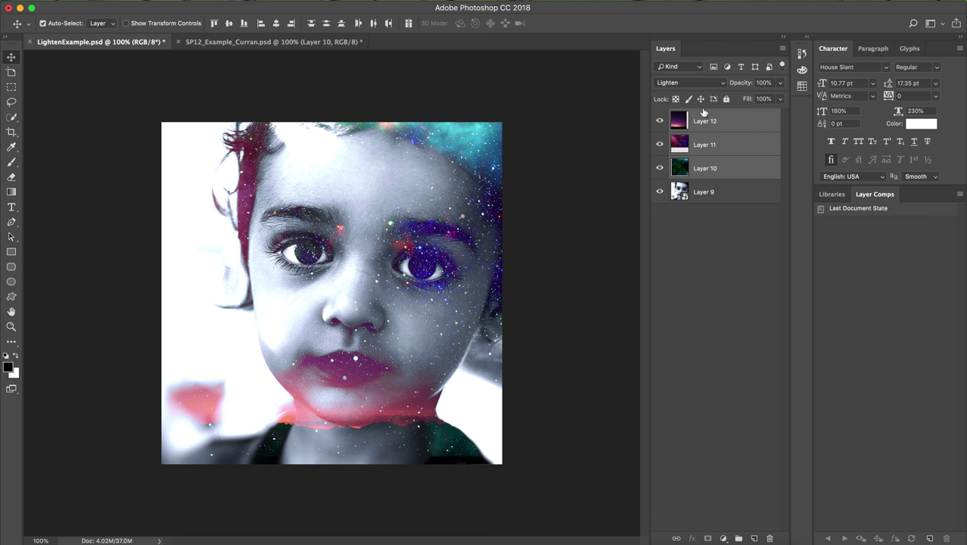
{"action": "left_click", "coordinate": [693, 83]}
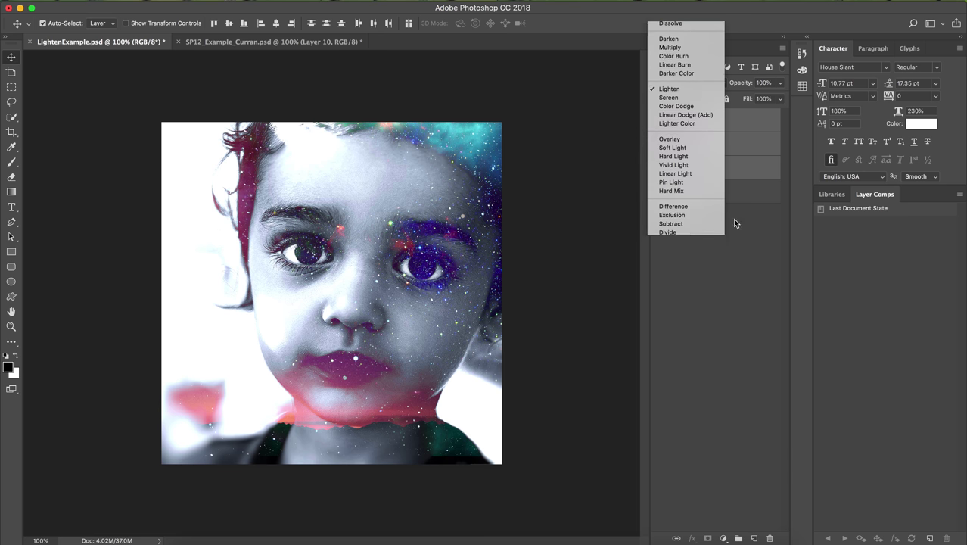
{"action": "left_click", "coordinate": [686, 8]}
Step: Hide Layers 9, 10 and 11 and move the purple sunset sky image sideways until it fills the canvas
{"action": "left_click", "coordinate": [659, 144]}
{"action": "left_click", "coordinate": [659, 168]}
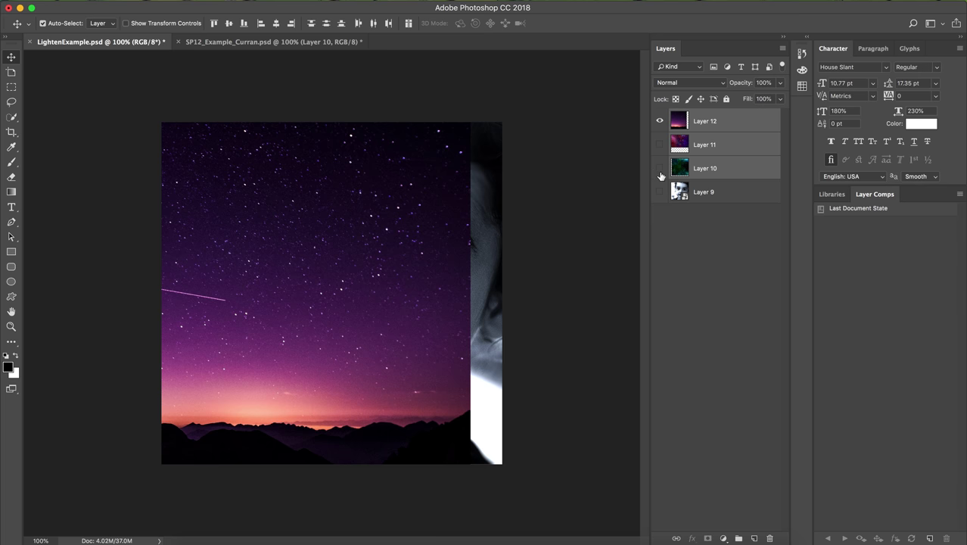
{"action": "left_click", "coordinate": [659, 191]}
{"action": "left_click_drag", "start_coordinate": [322, 265], "coordinate": [379, 272]}
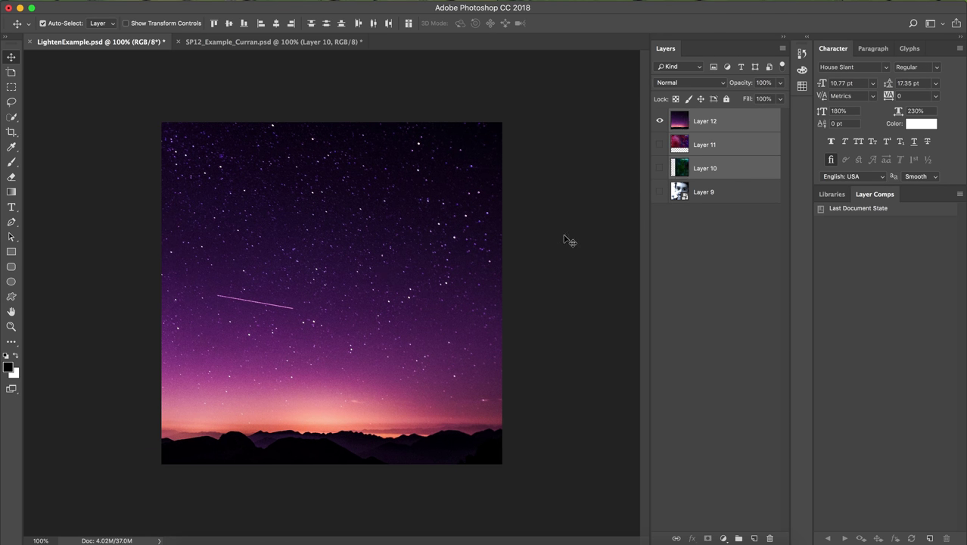
Step: Display only the red and blue nebula on Layer 11 and move it down to fill the canvas
{"action": "left_click", "coordinate": [659, 144]}
{"action": "left_click", "coordinate": [659, 123]}
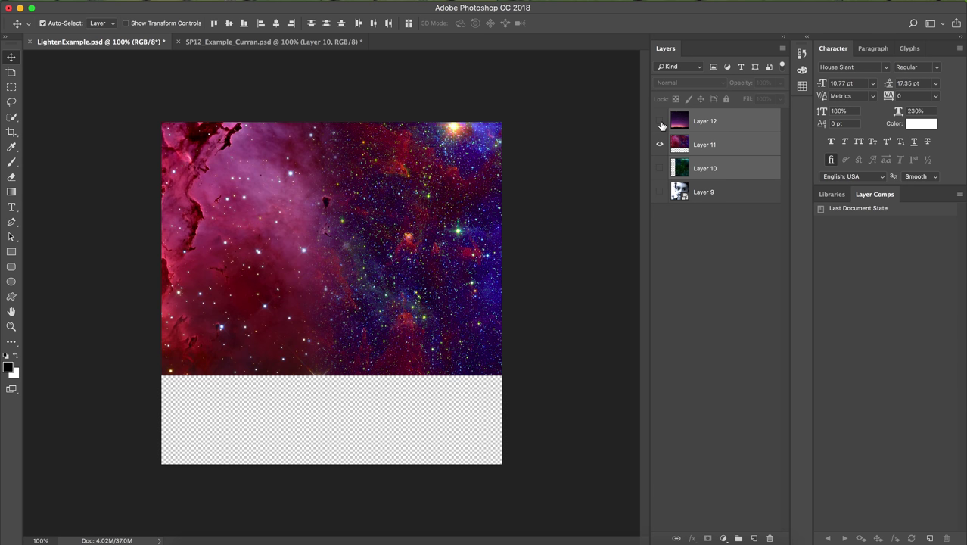
{"action": "left_click_drag", "start_coordinate": [416, 223], "coordinate": [411, 329]}
Step: Display only the green galaxy on Layer 10 and move it up and to the left to fill the canvas
{"action": "left_click", "coordinate": [659, 168]}
{"action": "left_click", "coordinate": [657, 144]}
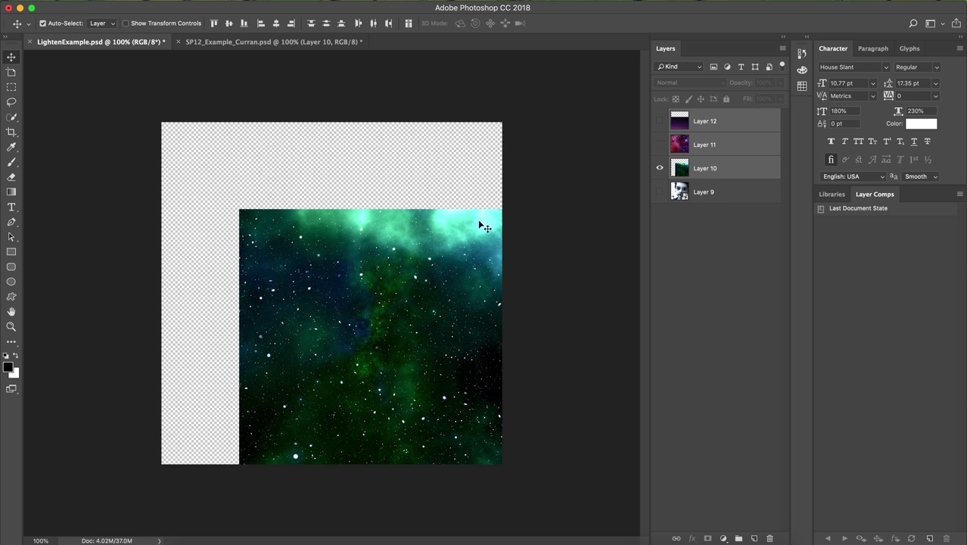
{"action": "left_click_drag", "start_coordinate": [443, 268], "coordinate": [321, 164]}
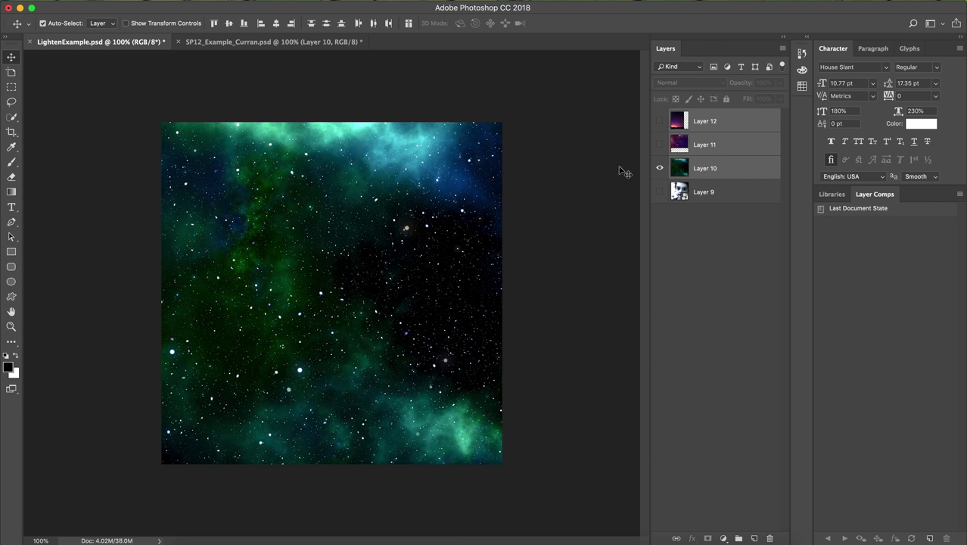
Step: Display only the portrait on Layer 9 by hiding Layer 10, and select the portrait layer
{"action": "left_click", "coordinate": [659, 192]}
{"action": "left_click", "coordinate": [660, 168]}
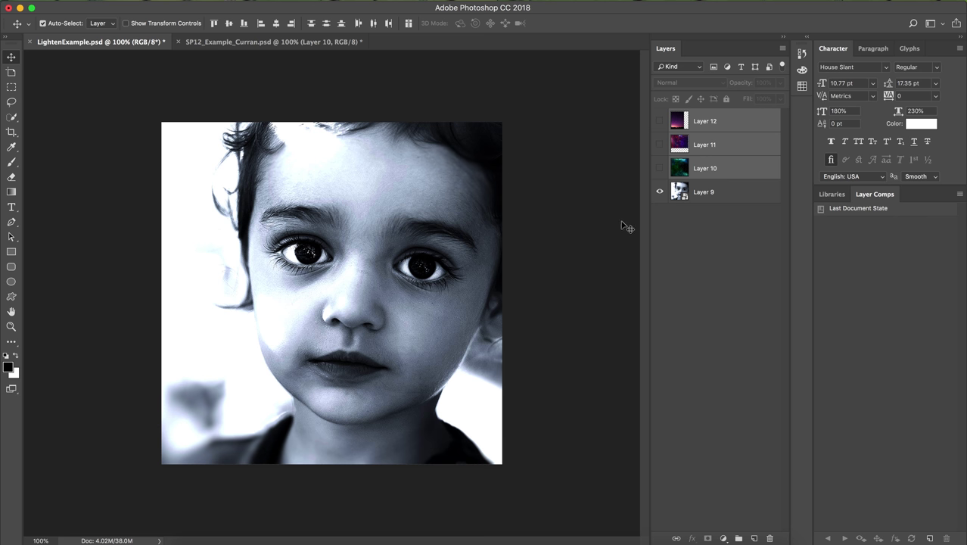
{"action": "left_click", "coordinate": [710, 200]}
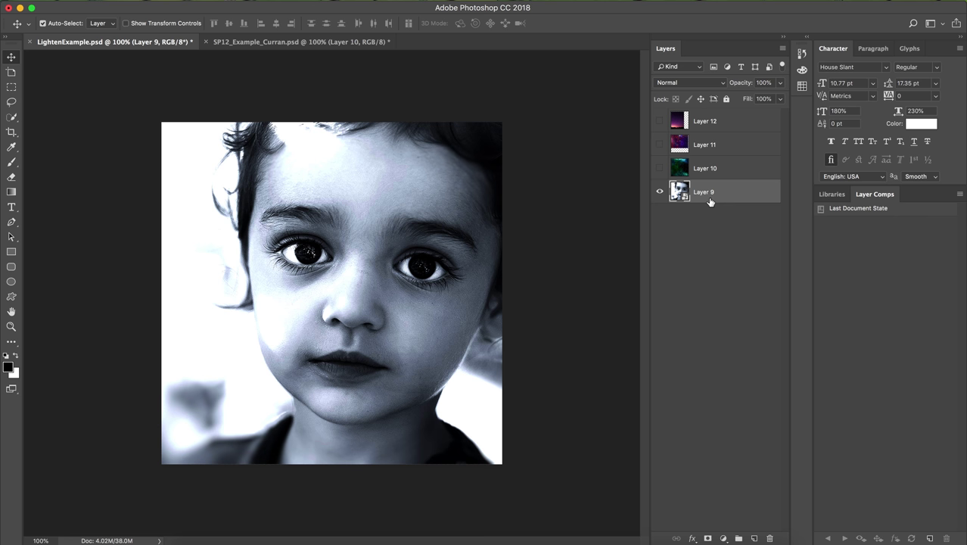
Step: Show Layer 12 above the portrait and move its sunset sky to the right to cover the whole canvas
{"action": "left_click", "coordinate": [714, 123]}
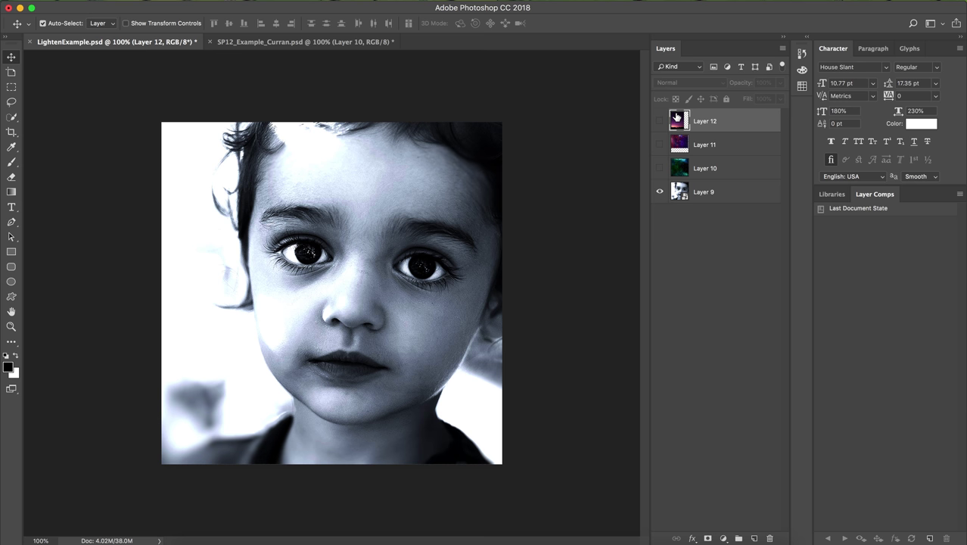
{"action": "left_click", "coordinate": [659, 121]}
{"action": "left_click_drag", "start_coordinate": [343, 196], "coordinate": [492, 190]}
Step: Try the Darken blend mode on Layer 12 and replace it with Lighten
{"action": "left_click", "coordinate": [683, 82]}
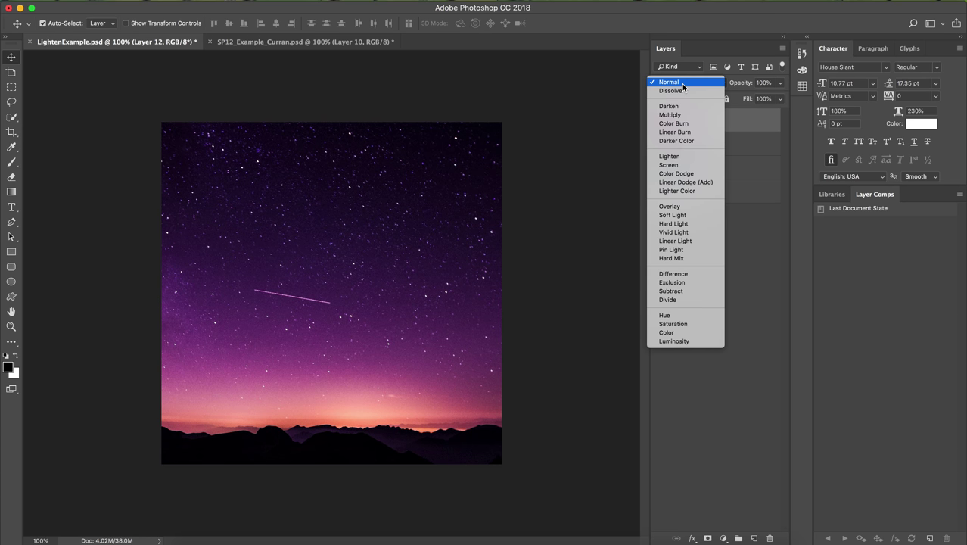
{"action": "left_click", "coordinate": [685, 107]}
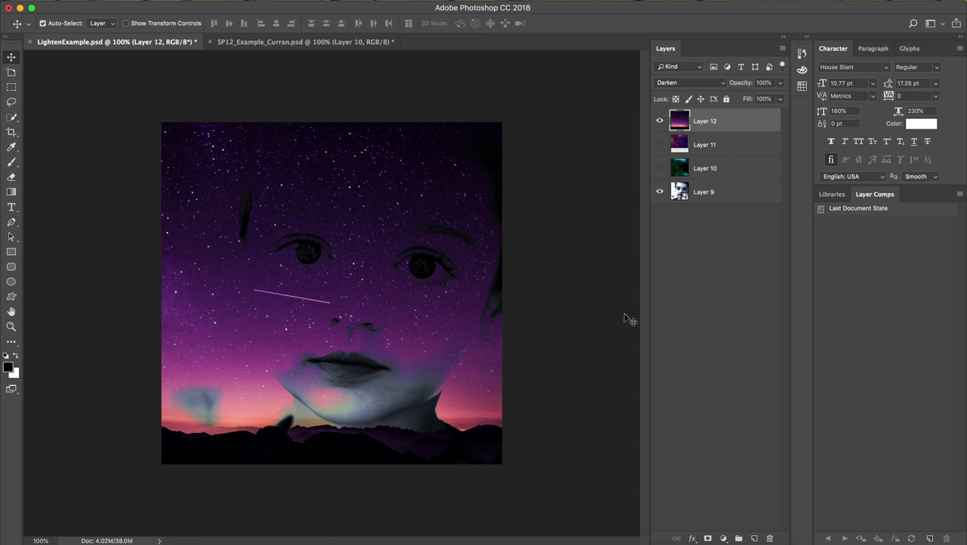
{"action": "left_click", "coordinate": [686, 83]}
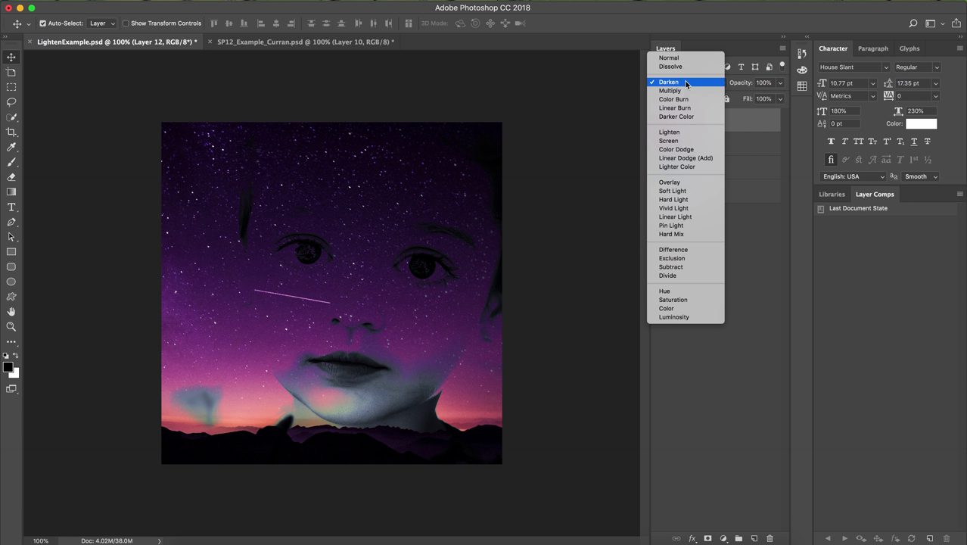
{"action": "left_click", "coordinate": [694, 132]}
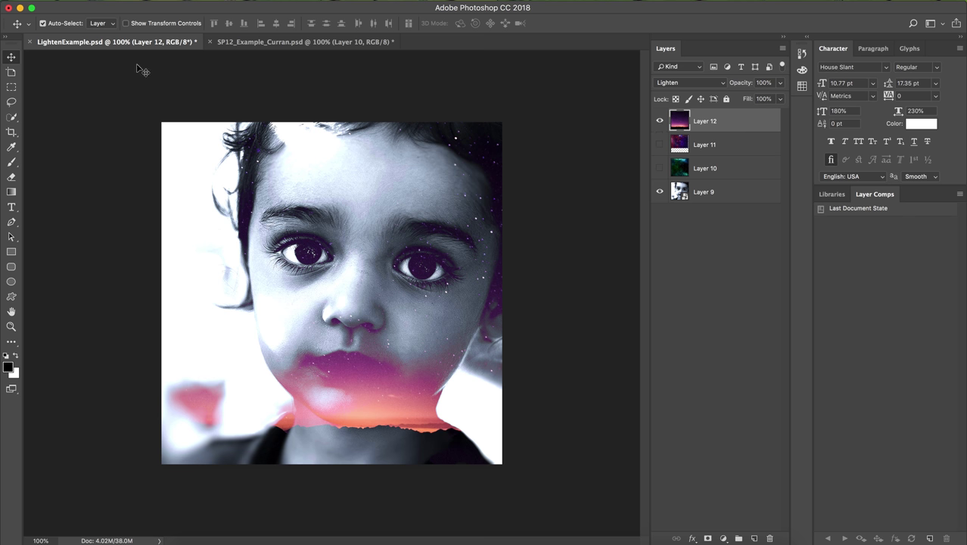
Step: Turn off Auto-Select and reposition Layer 12 so the sunset horizon runs across the child's shoulders
{"action": "left_click", "coordinate": [44, 23]}
{"action": "left_click_drag", "start_coordinate": [484, 149], "coordinate": [405, 170]}
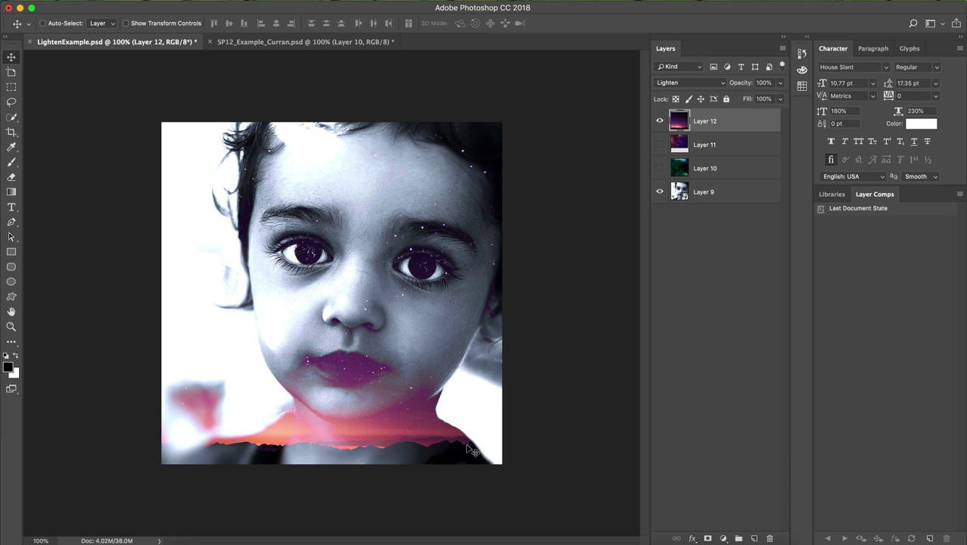
{"action": "left_click_drag", "start_coordinate": [502, 295], "coordinate": [477, 300]}
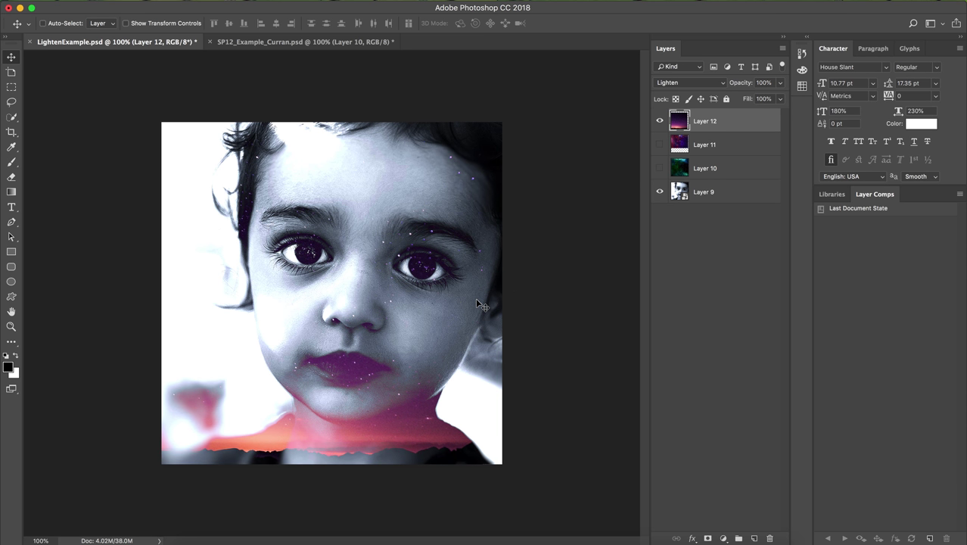
Step: With Layer 12 hidden, blend Layer 11 over the portrait in Lighten mode and move the nebula down across the whole face
{"action": "left_click", "coordinate": [659, 145]}
{"action": "left_click", "coordinate": [659, 121]}
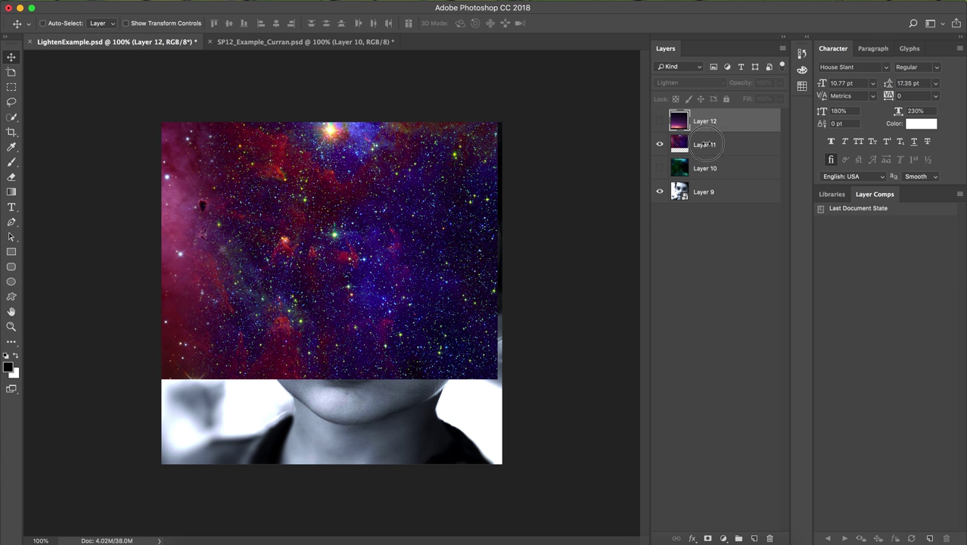
{"action": "left_click", "coordinate": [706, 146]}
{"action": "left_click", "coordinate": [694, 83]}
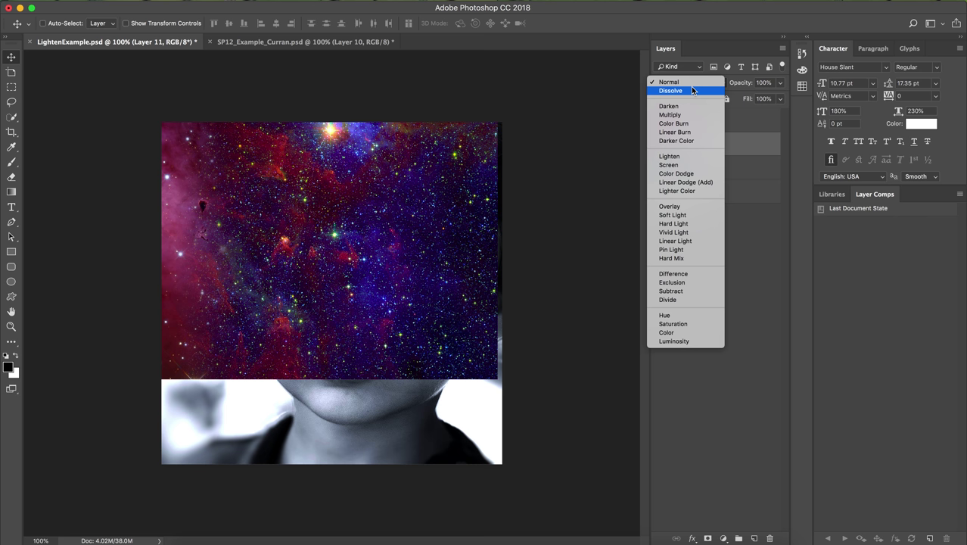
{"action": "left_click", "coordinate": [684, 156]}
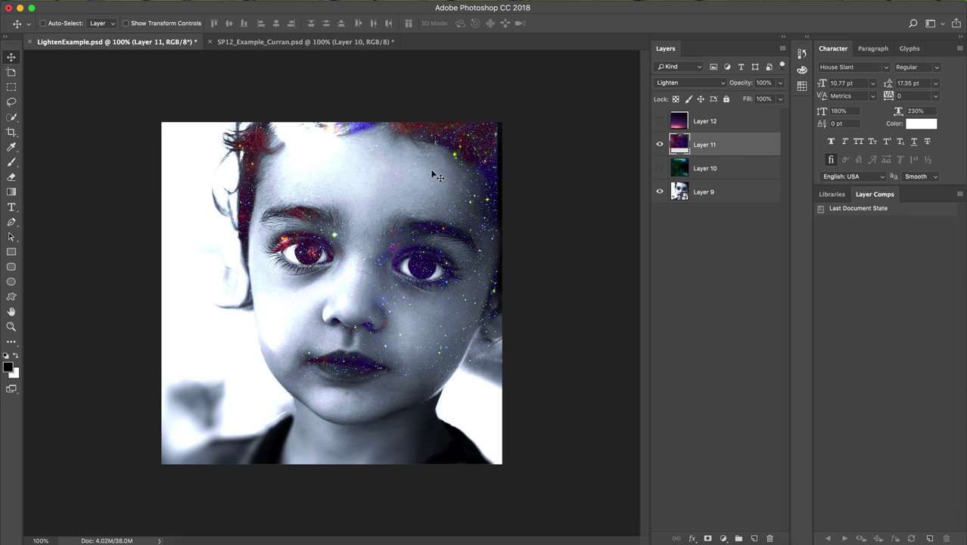
{"action": "left_click_drag", "start_coordinate": [479, 138], "coordinate": [485, 230]}
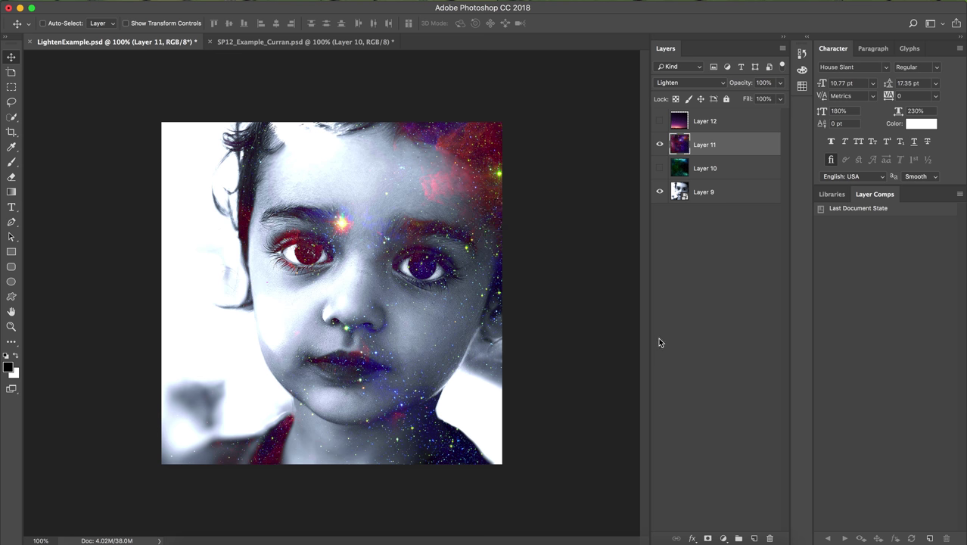
Step: With Layer 11 hidden, blend Layer 10 over the portrait in Lighten mode and shift the green galaxy slightly right and down
{"action": "left_click", "coordinate": [659, 168]}
{"action": "left_click", "coordinate": [659, 145]}
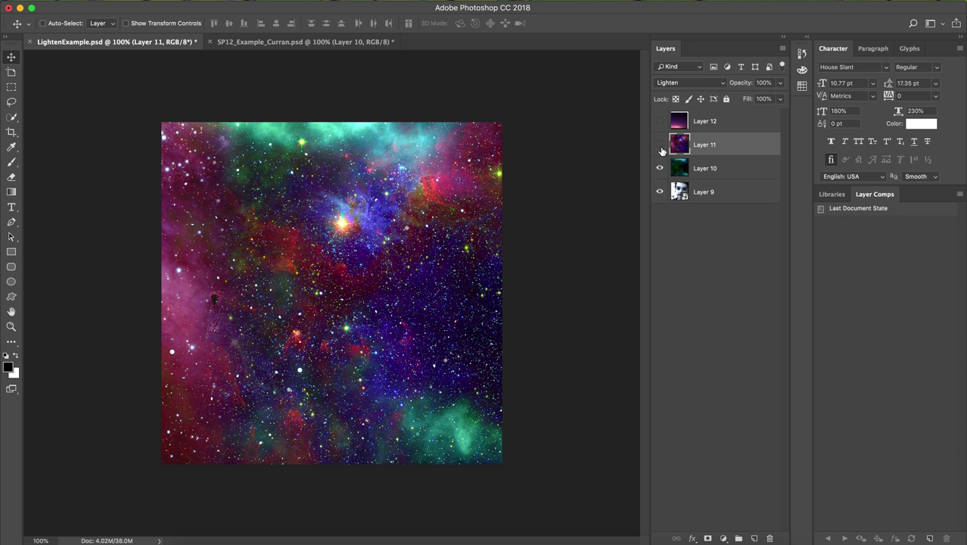
{"action": "left_click", "coordinate": [708, 172]}
{"action": "left_click", "coordinate": [692, 83]}
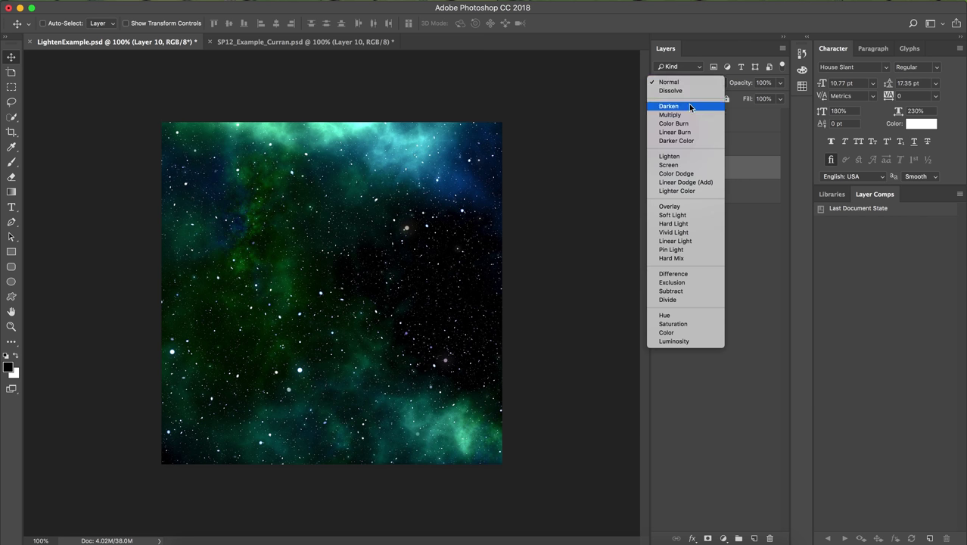
{"action": "left_click", "coordinate": [670, 156]}
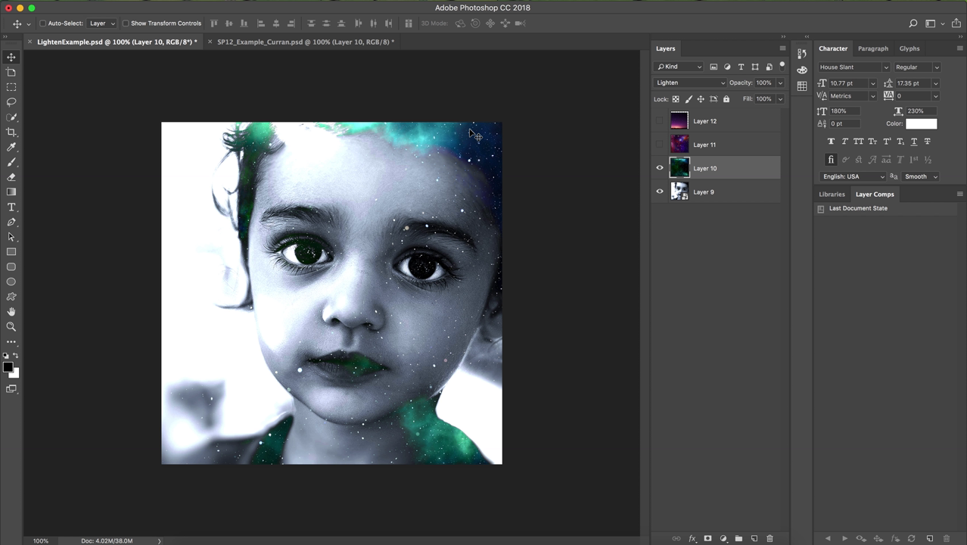
{"action": "mouse_move", "coordinate": [462, 141]}
{"action": "left_mouse_down"}
{"action": "mouse_move", "coordinate": [502, 147]}
{"action": "mouse_move", "coordinate": [463, 155]}
{"action": "left_mouse_up"}
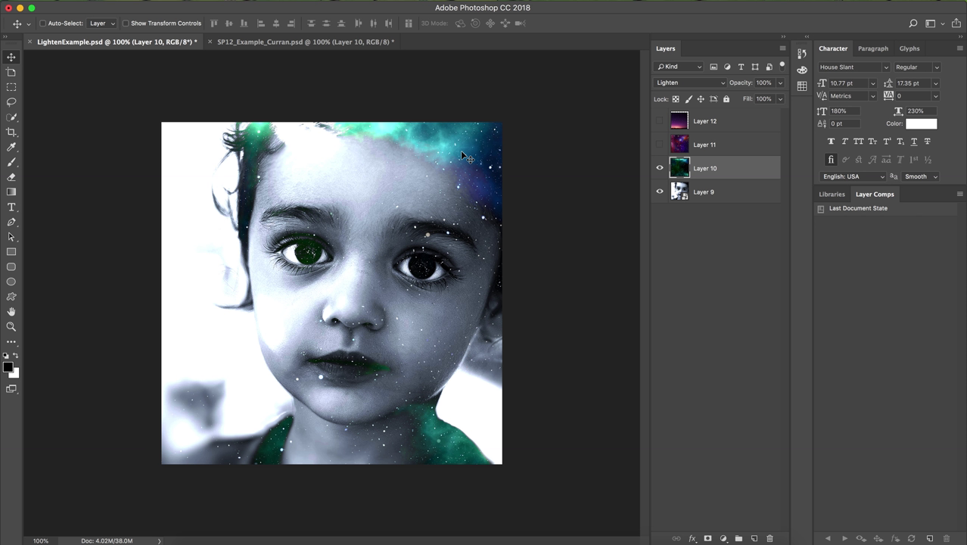
Step: Show Layers 11 and 12 together with Layer 10 over the portrait, and select Layer 12
{"action": "left_click", "coordinate": [659, 144]}
{"action": "left_click", "coordinate": [660, 121]}
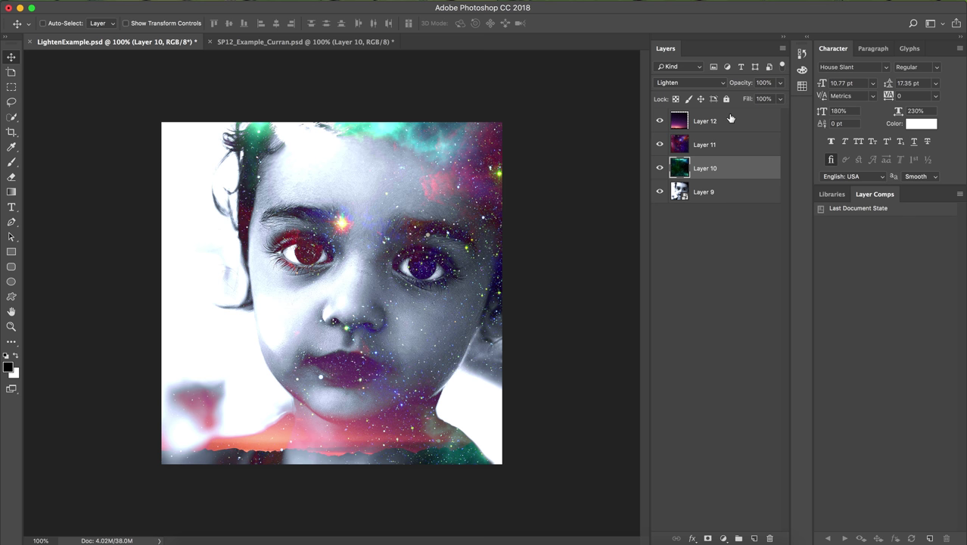
{"action": "left_click", "coordinate": [719, 122]}
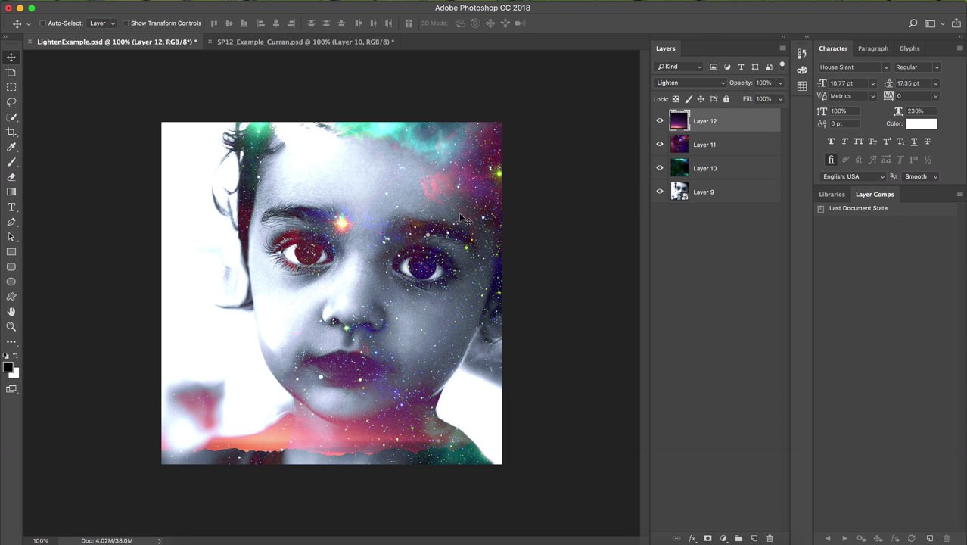
Step: Reposition the overlays: move Layer 11 up and to the right, Layer 10 to the right, and nudge Layer 12 slightly right
{"action": "left_click", "coordinate": [721, 144]}
{"action": "left_click_drag", "start_coordinate": [445, 206], "coordinate": [529, 100]}
{"action": "left_click", "coordinate": [703, 168]}
{"action": "left_click_drag", "start_coordinate": [509, 228], "coordinate": [529, 248]}
{"action": "left_click", "coordinate": [704, 121]}
{"action": "mouse_move", "coordinate": [485, 306]}
{"action": "left_mouse_down"}
{"action": "mouse_move", "coordinate": [417, 301]}
{"action": "mouse_move", "coordinate": [490, 308]}
{"action": "left_mouse_up"}
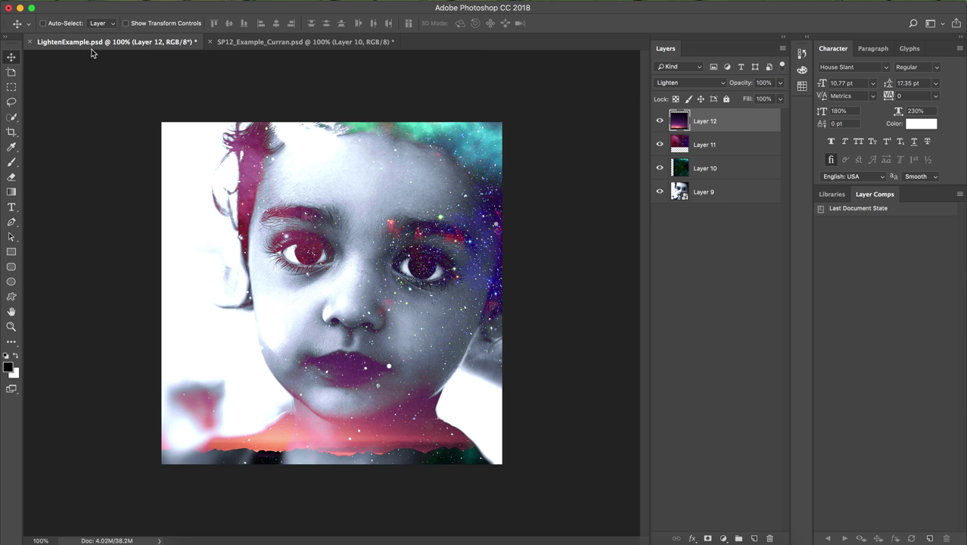
Step: Start saving LightenExample.psd as a new file and open the list of file formats
{"action": "left_click", "coordinate": [108, 1]}
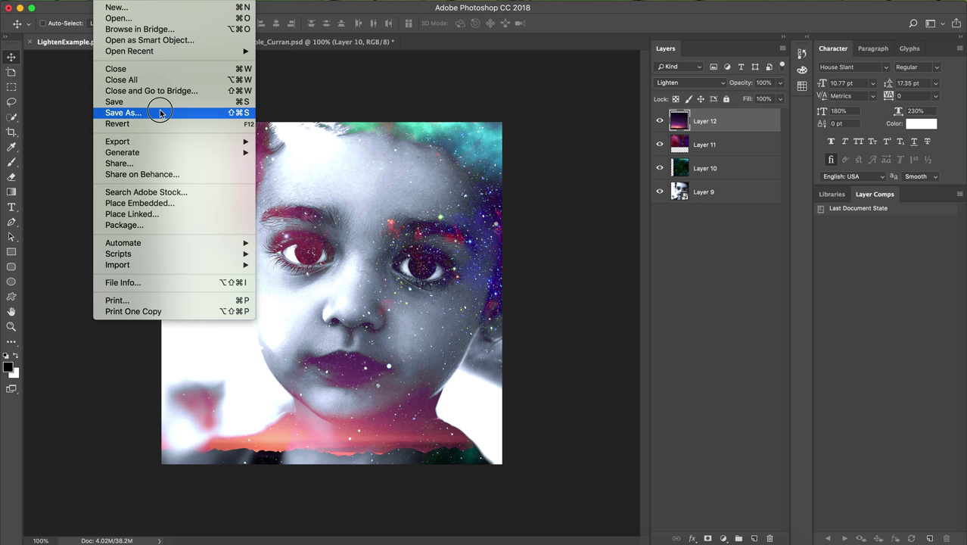
{"action": "left_click", "coordinate": [123, 112]}
{"action": "left_click", "coordinate": [425, 324]}
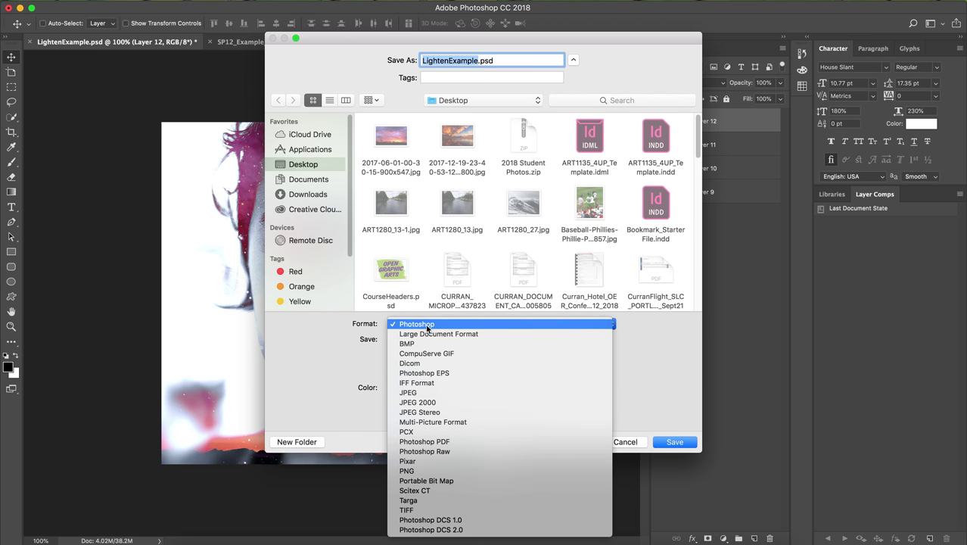